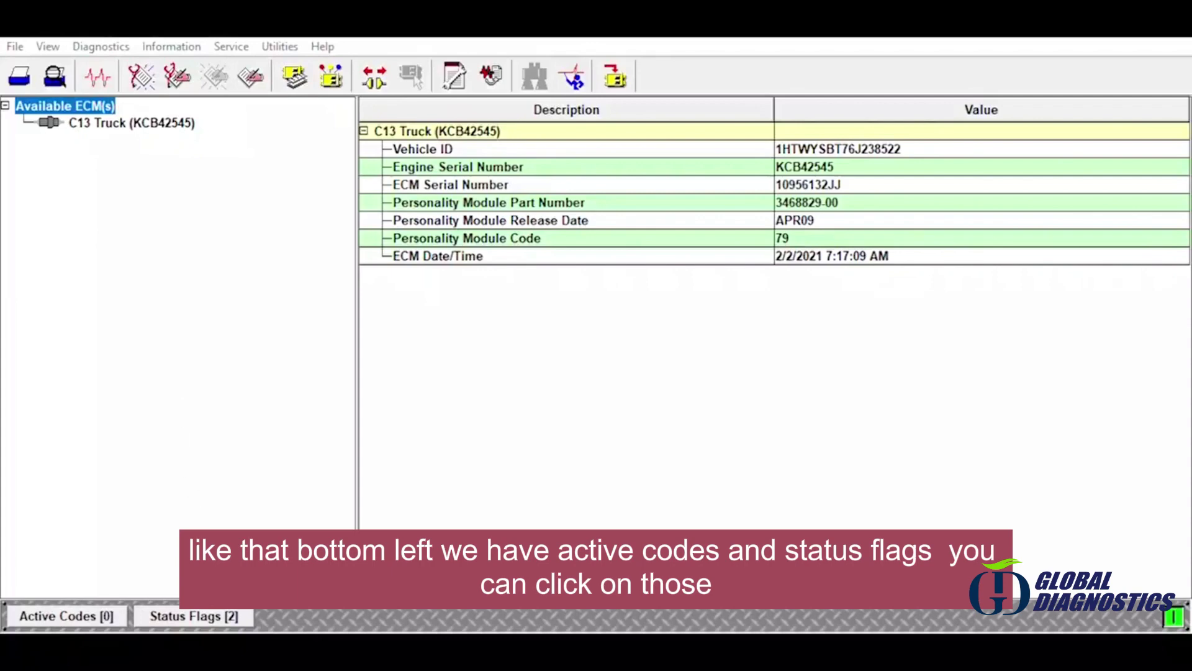
Step: View the status flags and the live readings of Status Groups #1 to #3 for the C13 Truck
click(198, 610)
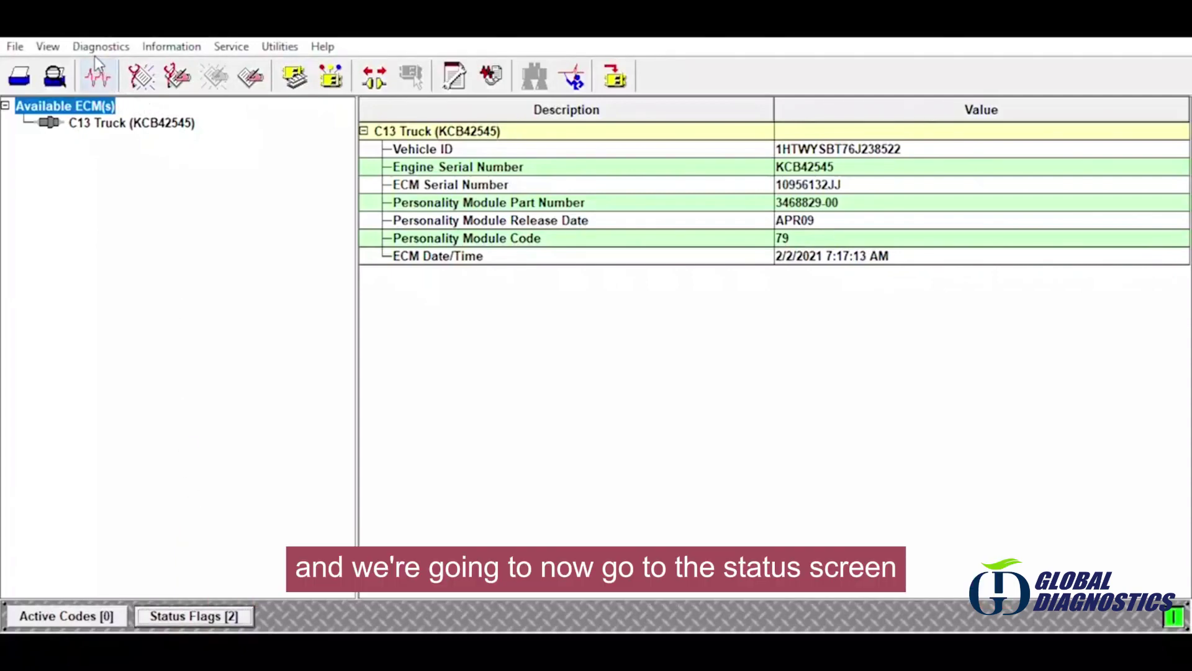
click(100, 73)
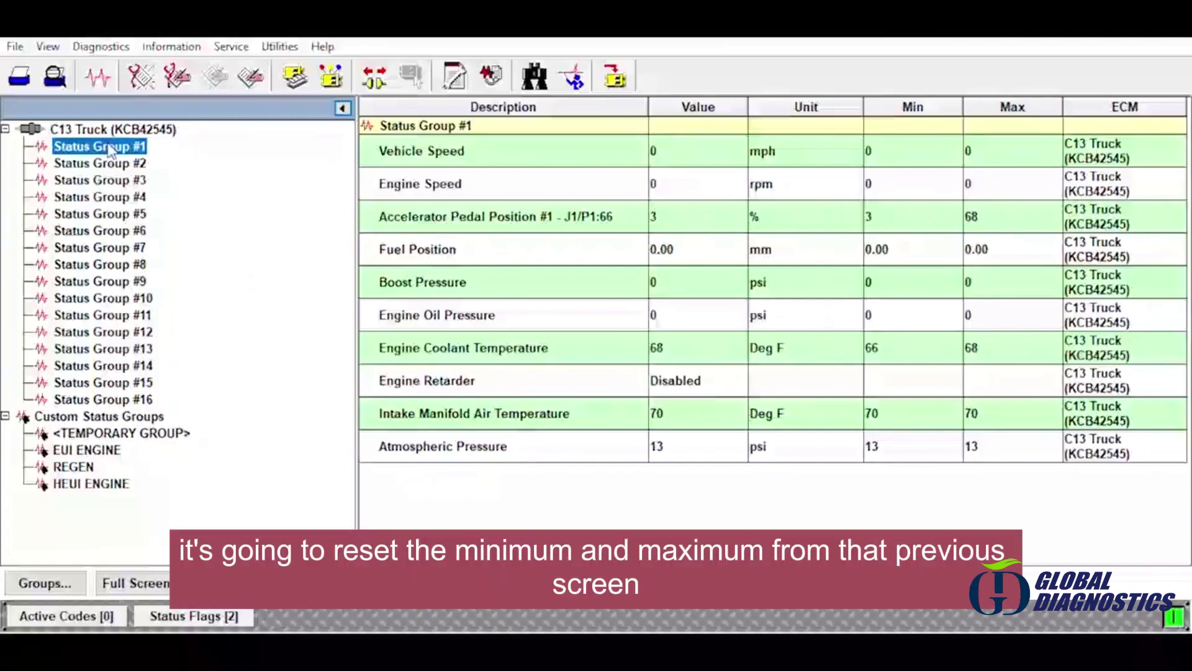
key(Down)
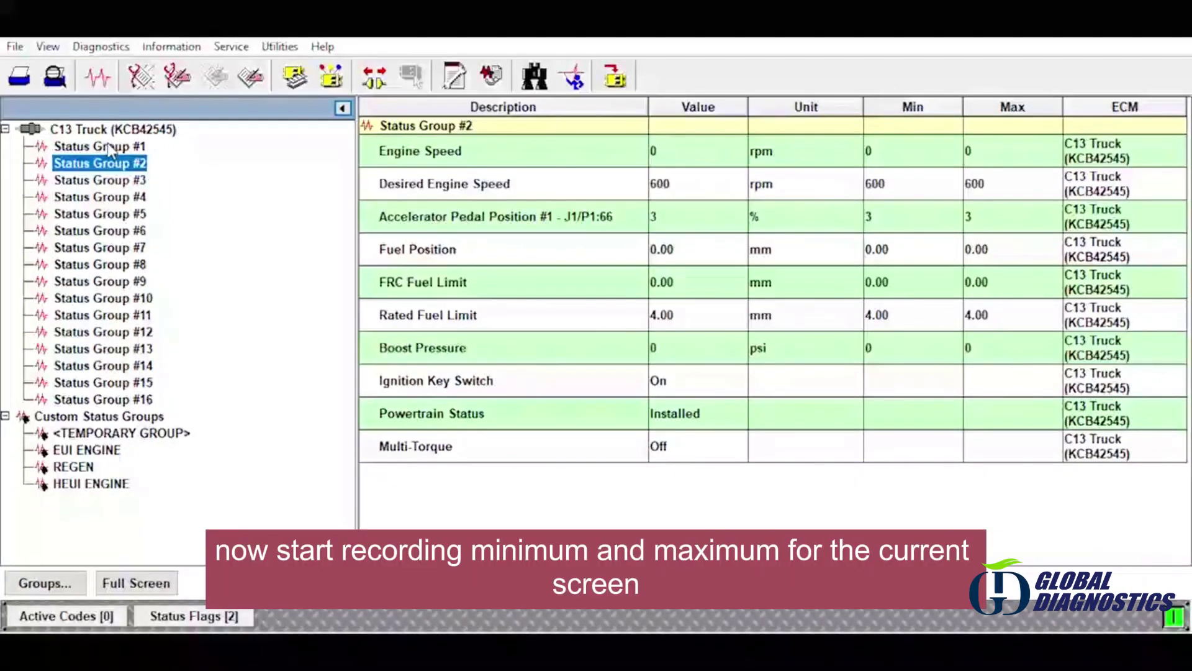
key(Down)
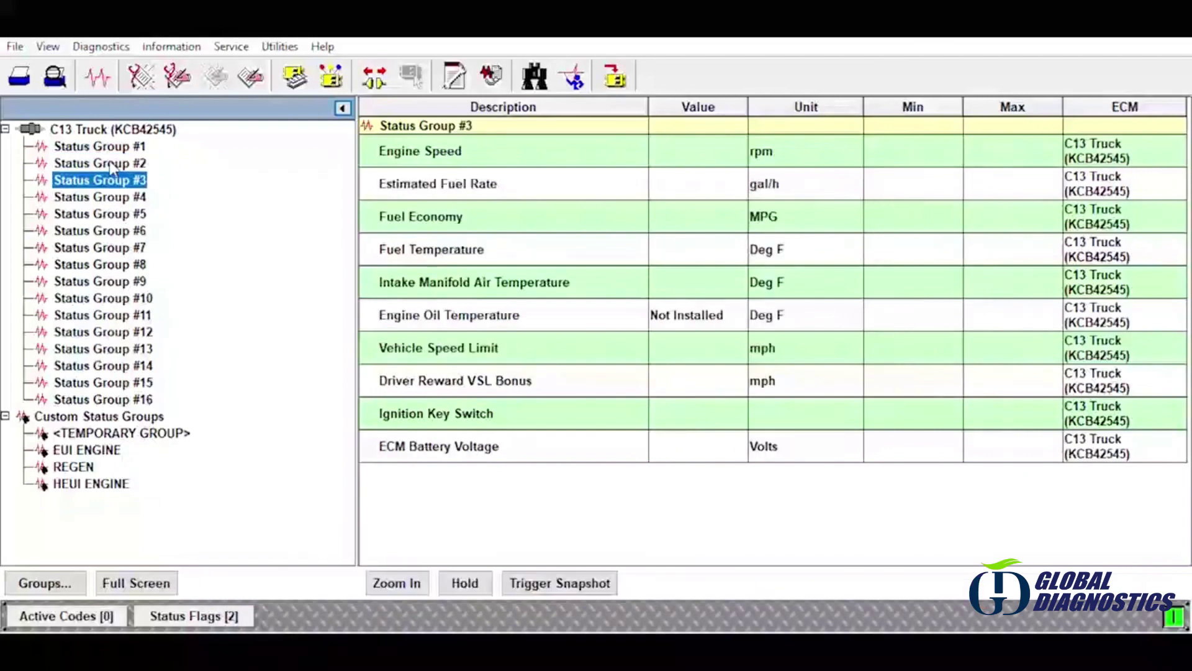
click(136, 563)
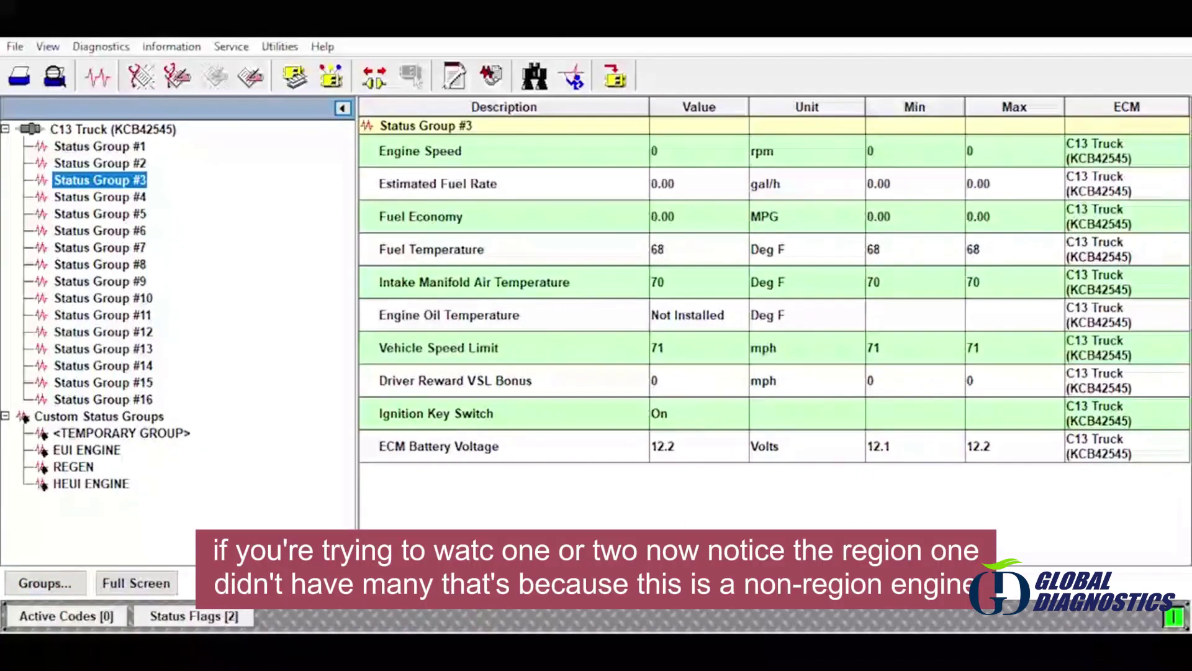
Step: Review the REGEN, HEUI ENGINE and temporary custom status groups and return to Status Group #1
click(87, 467)
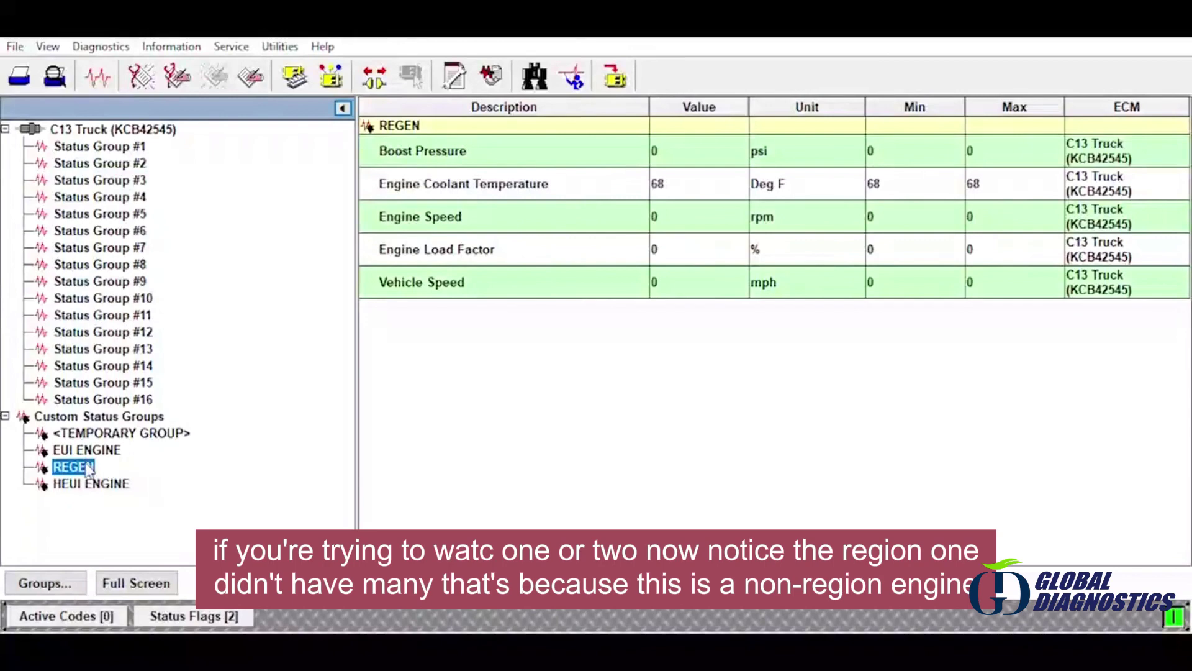
key(Down)
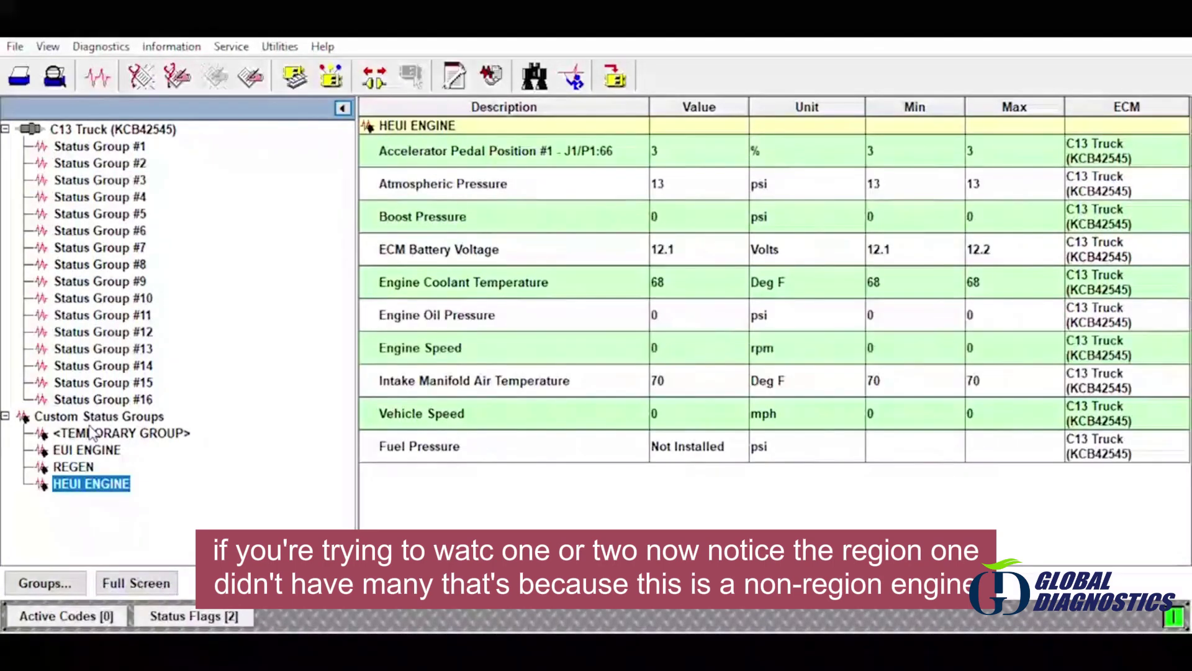
click(90, 432)
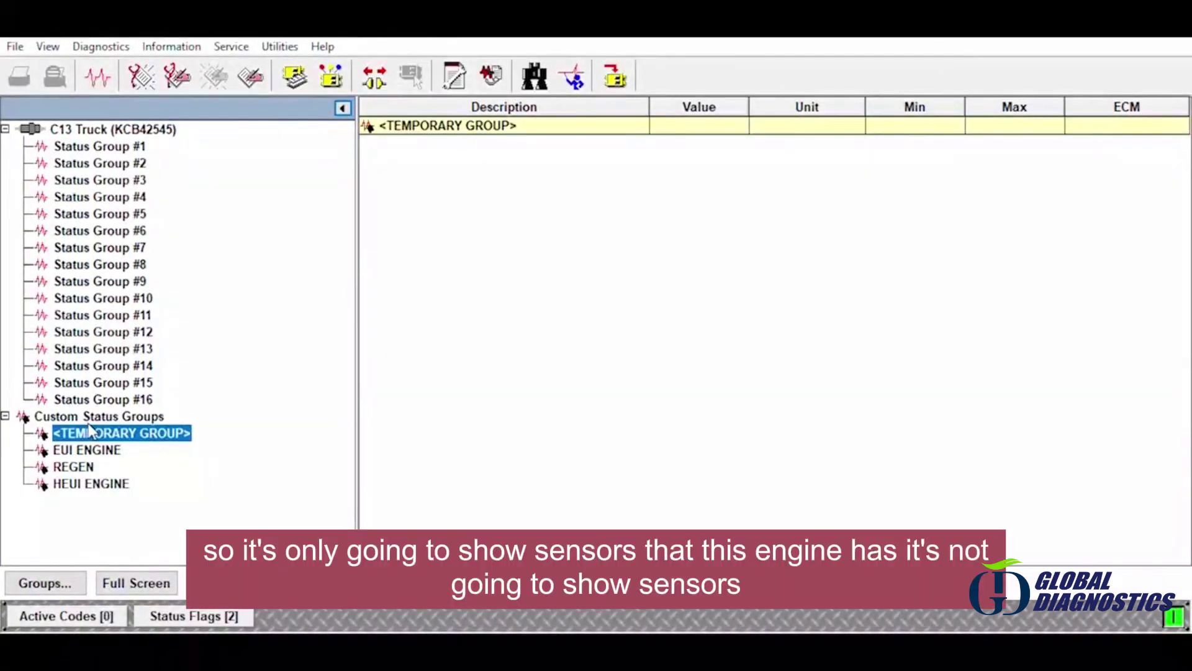
click(117, 133)
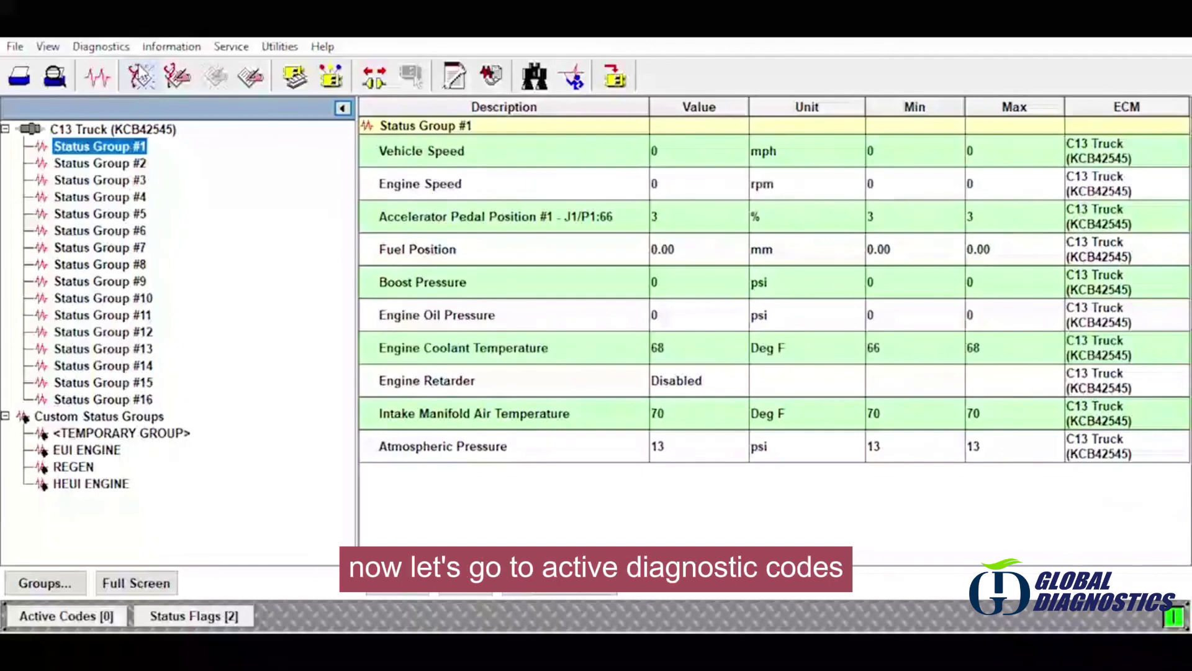
Step: Check the C13 Truck's active and logged diagnostic codes and its logged events
click(142, 76)
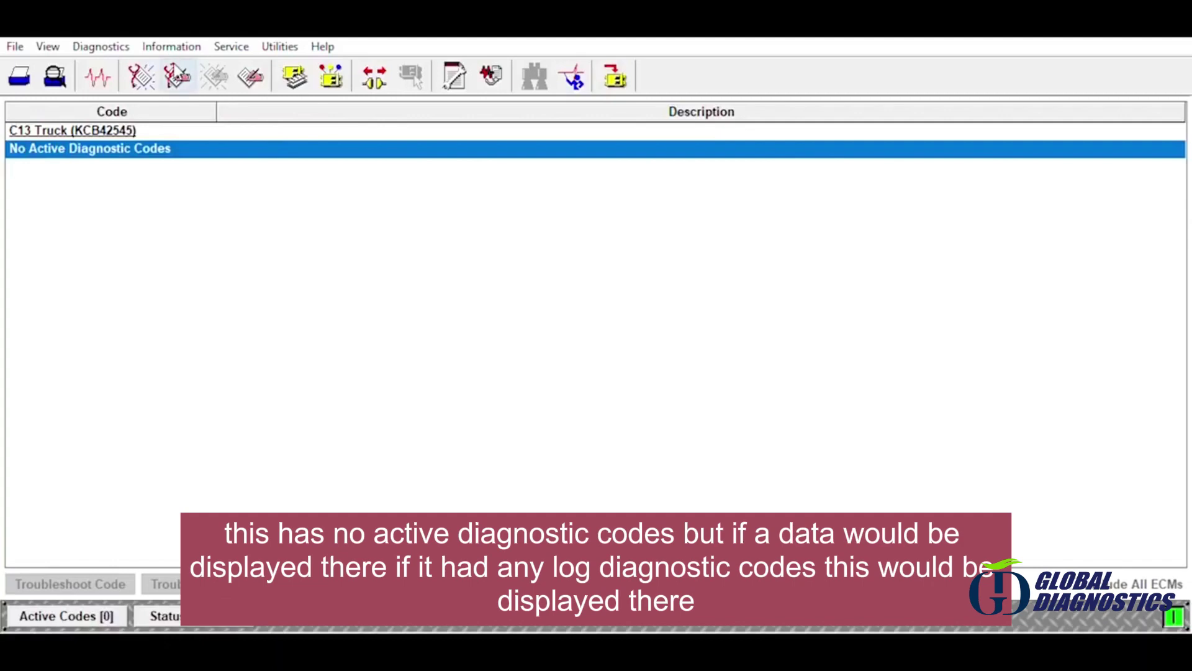
click(176, 75)
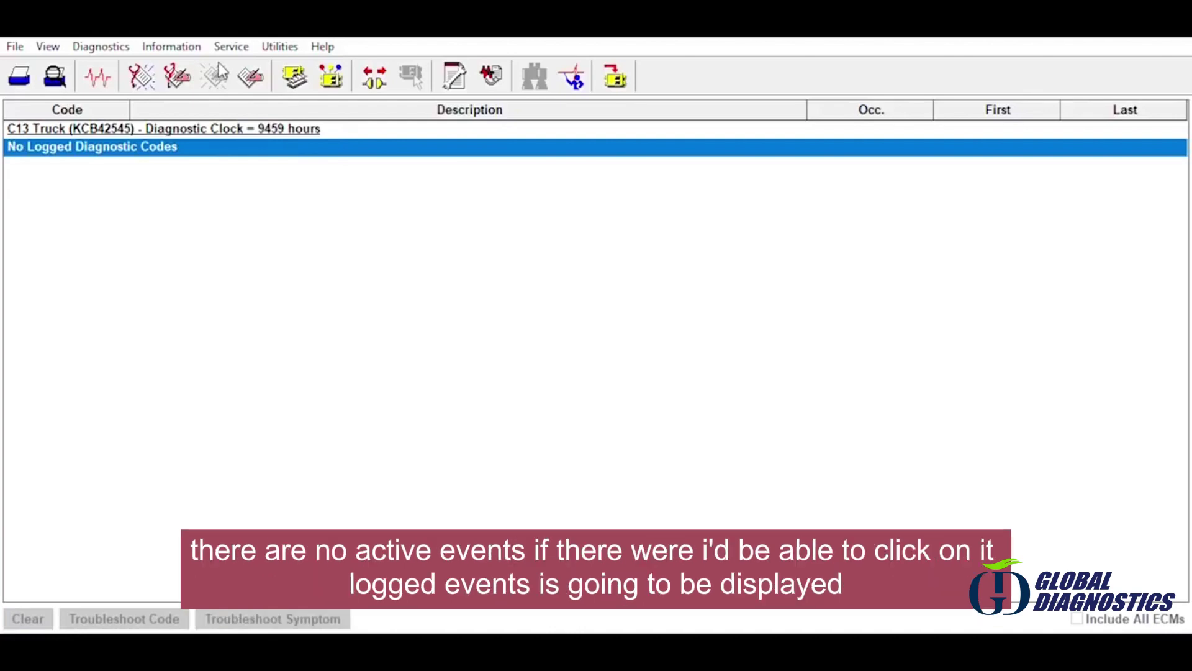
click(252, 75)
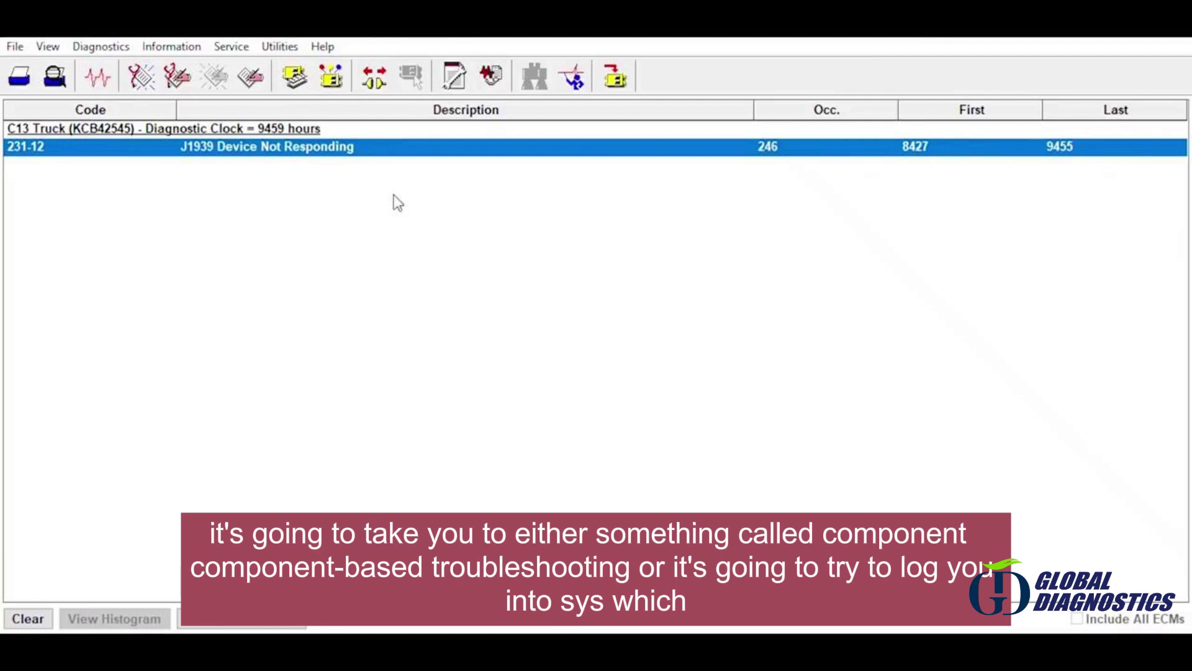
Step: View the ECM summary and examine the Selected Engine Rating parameters in the ECM configuration
click(297, 78)
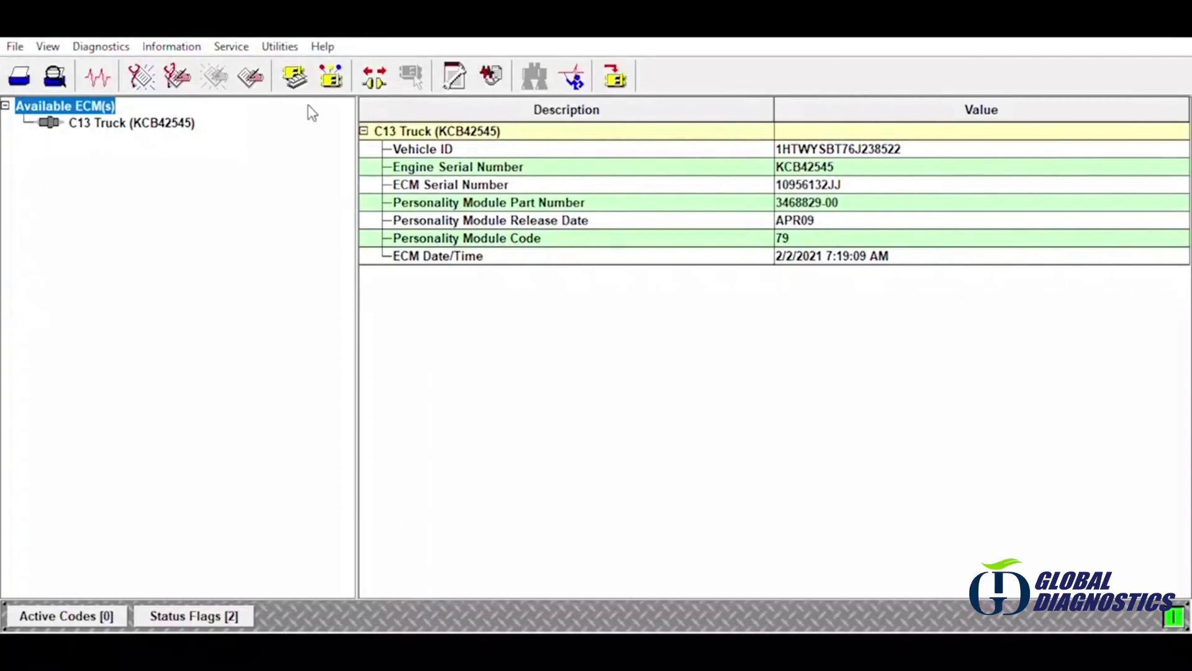
click(333, 76)
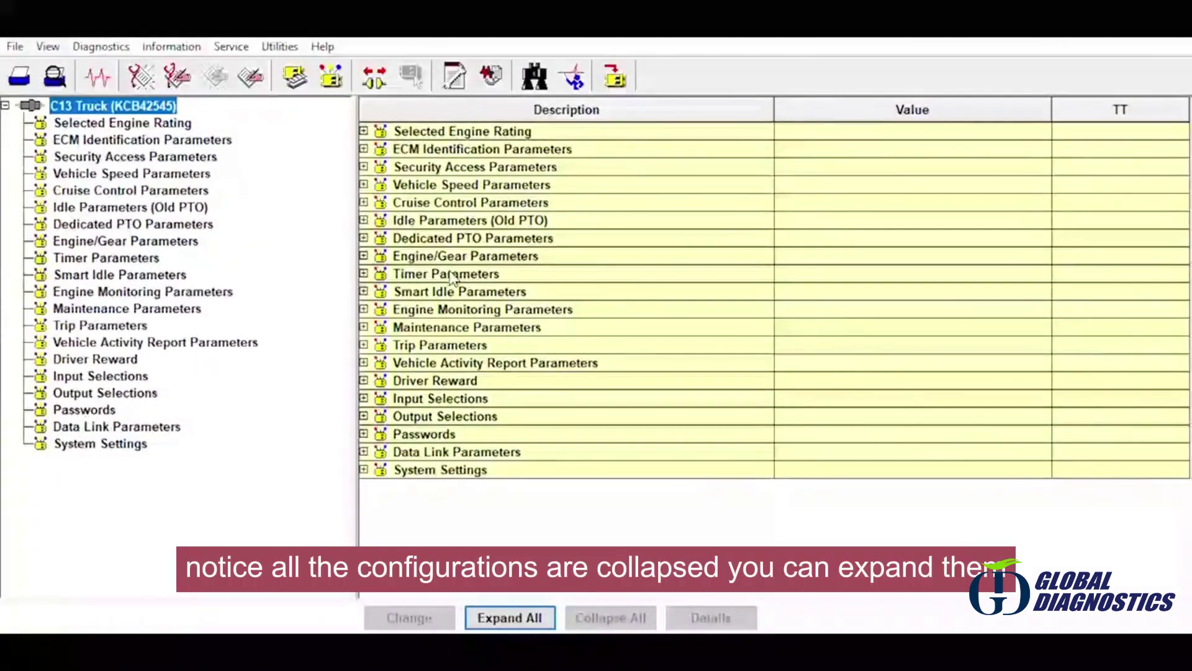
click(364, 131)
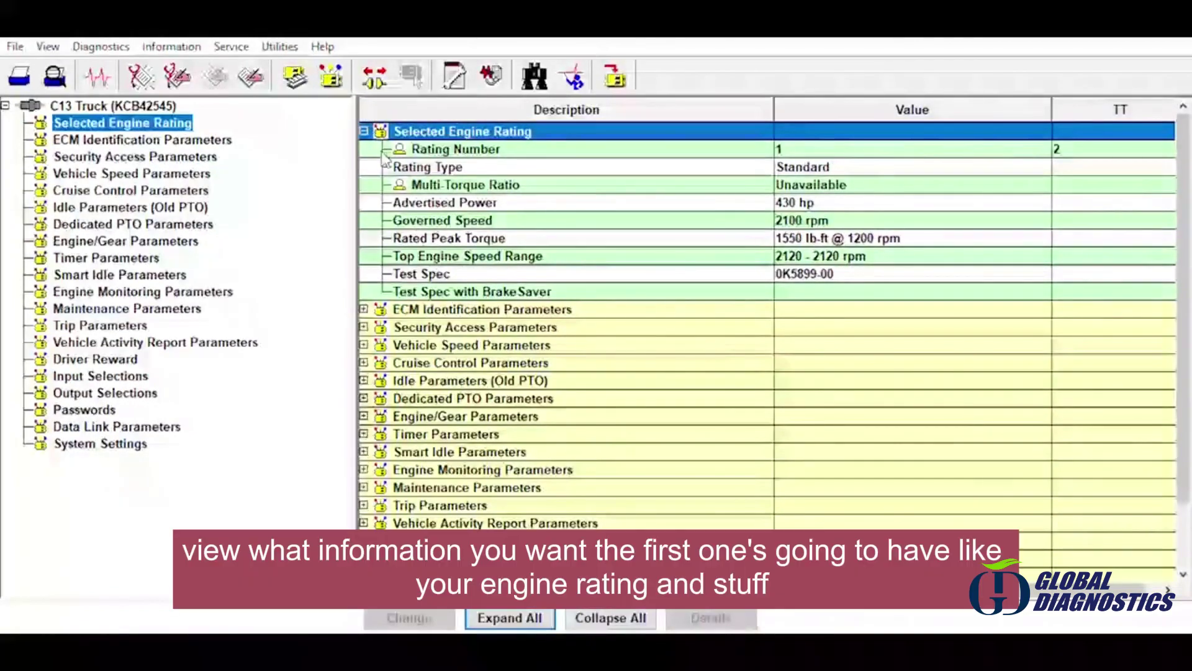
click(364, 129)
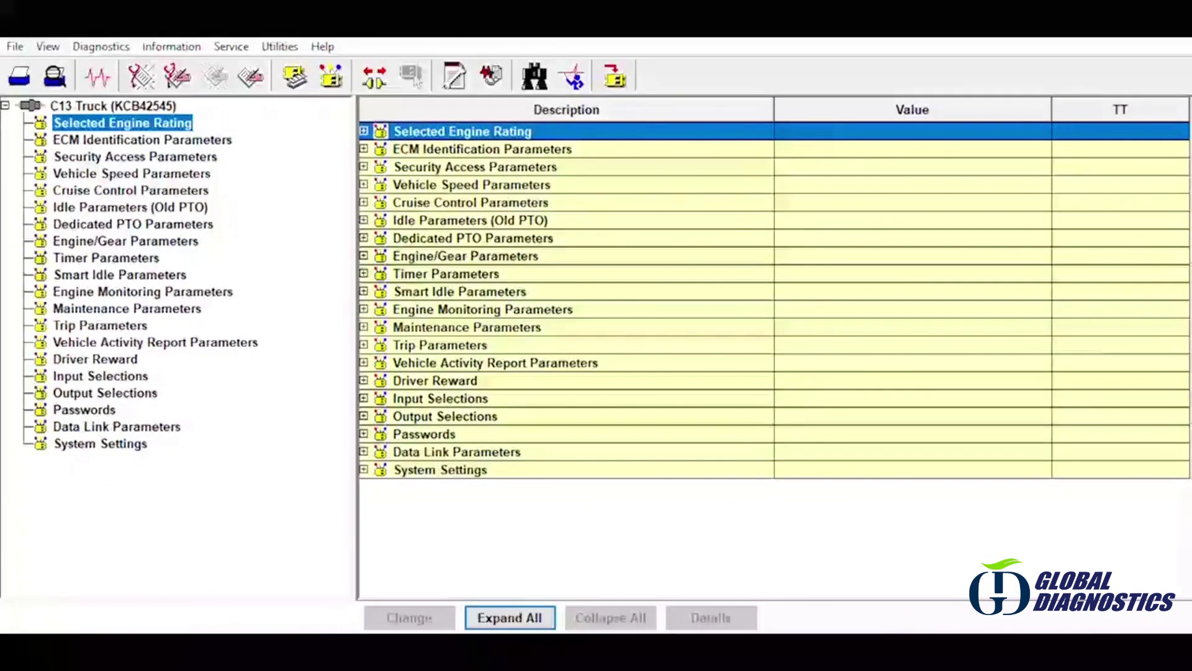
Step: Expand all configuration groups and look through the parameters from Selected Engine Rating to System Settings, including Vehicle Speed Limit and Tachometer Calibration
click(540, 618)
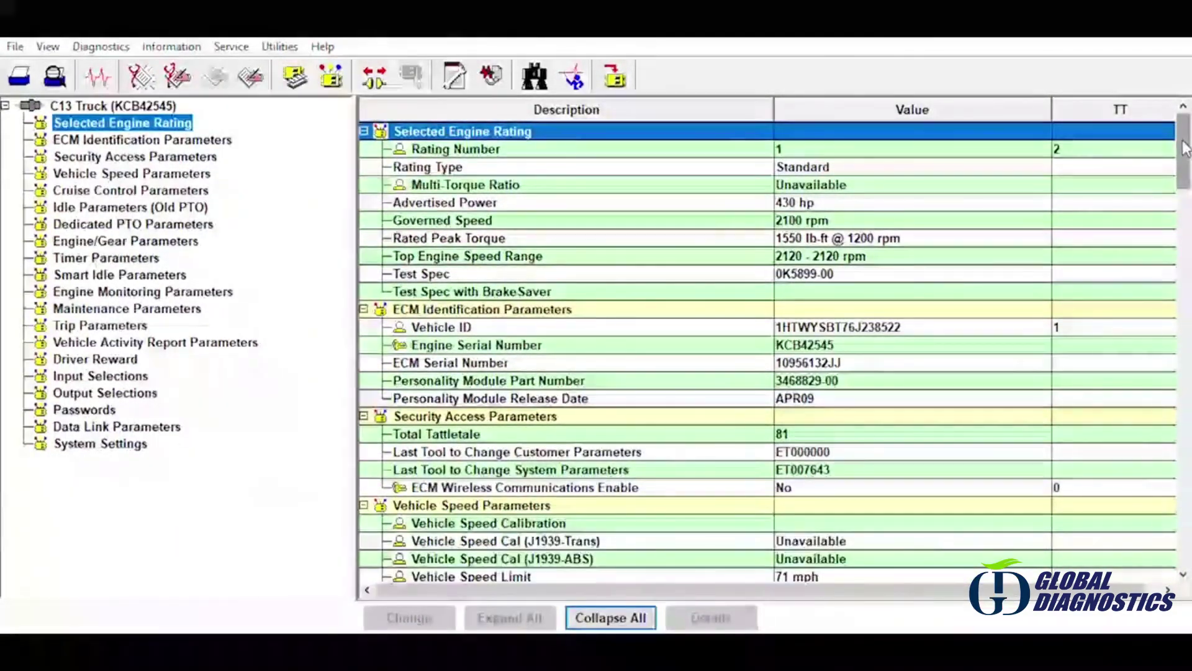
drag(1184, 149, 1188, 229)
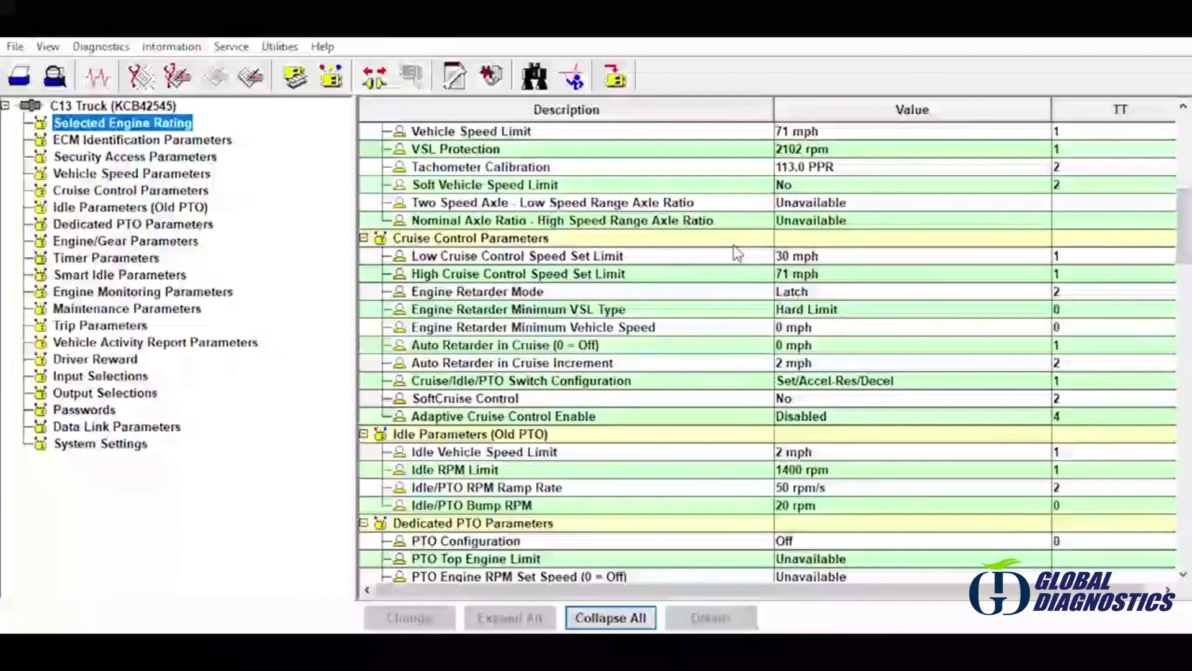
click(637, 126)
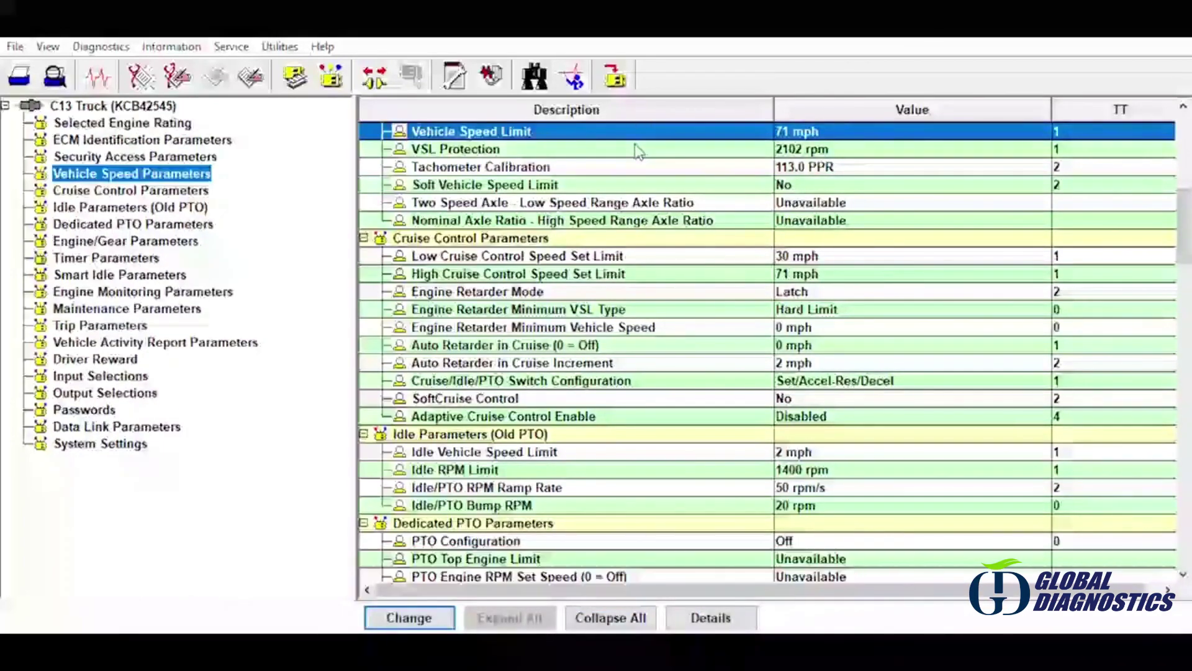
key(Down)
key(Down)
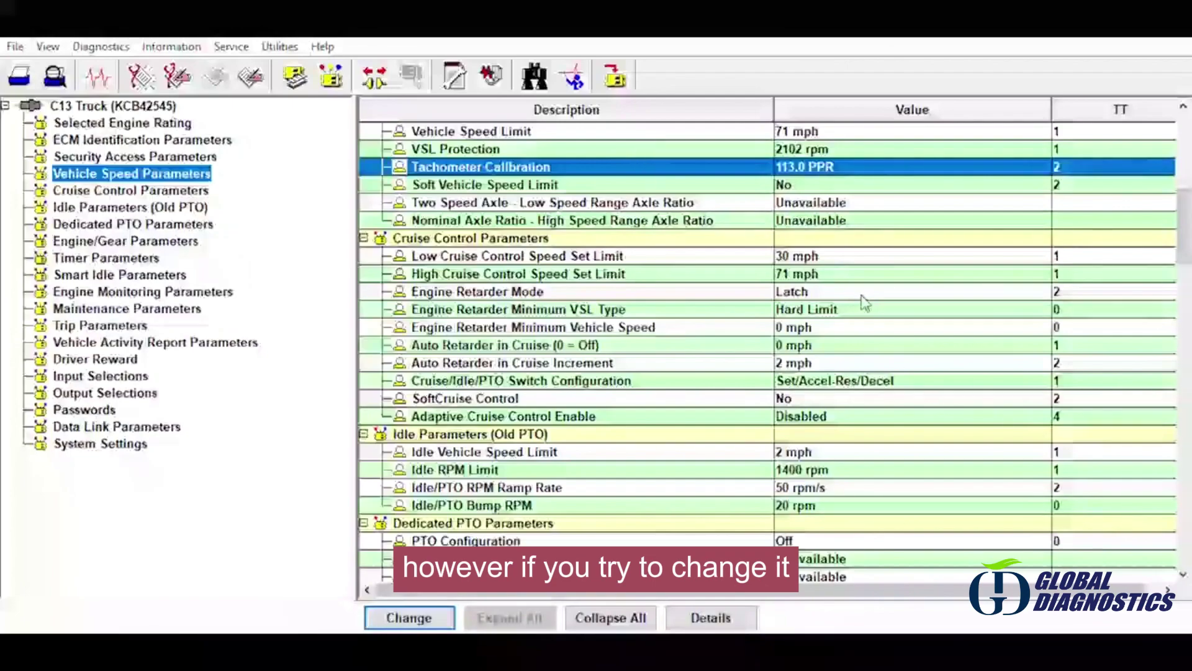
drag(1185, 231, 1180, 528)
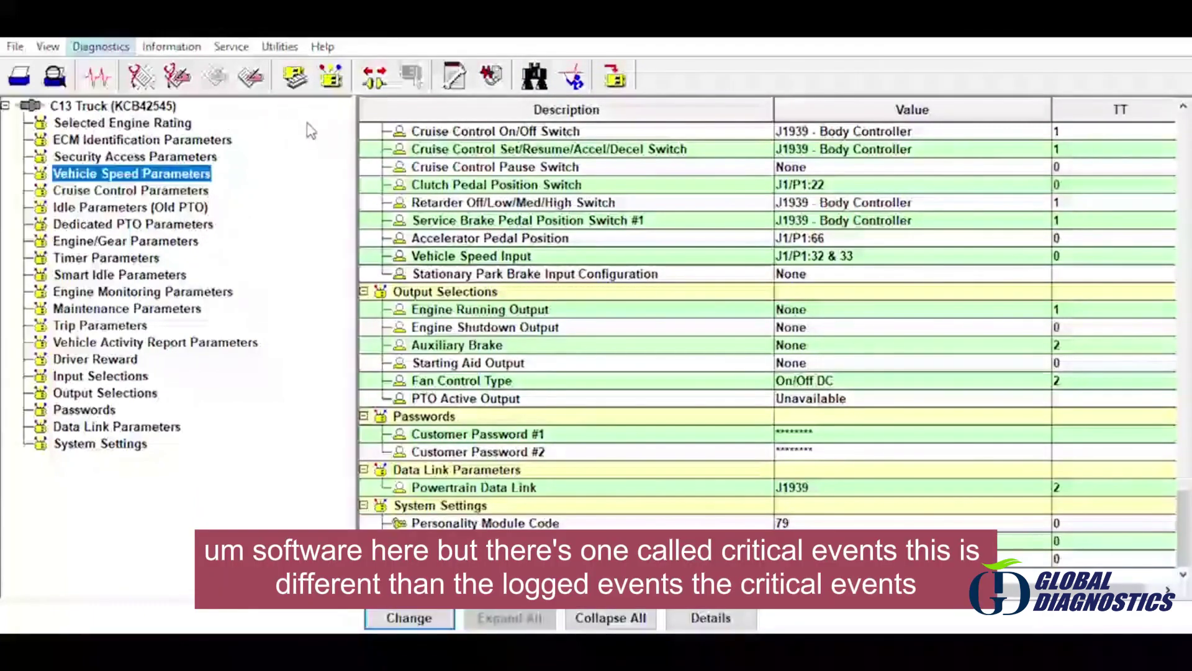
Step: View the critical events, the Cylinder Cutout Test and the Injector Trim Calibration for the C13 Truck
click(313, 138)
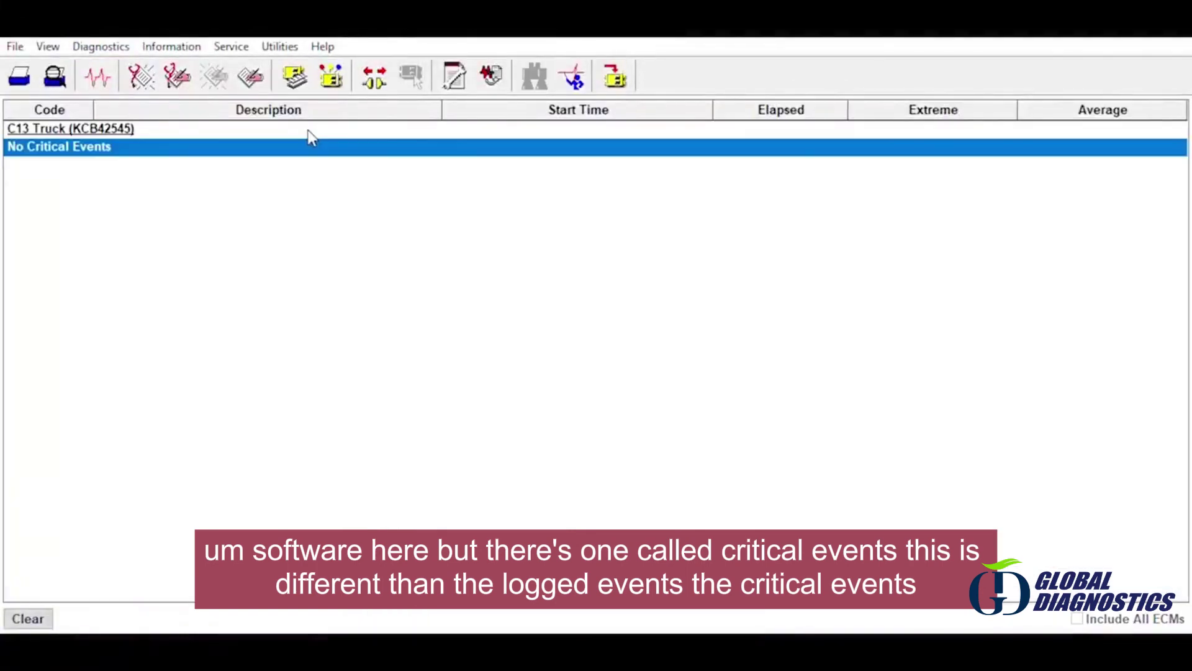
click(120, 85)
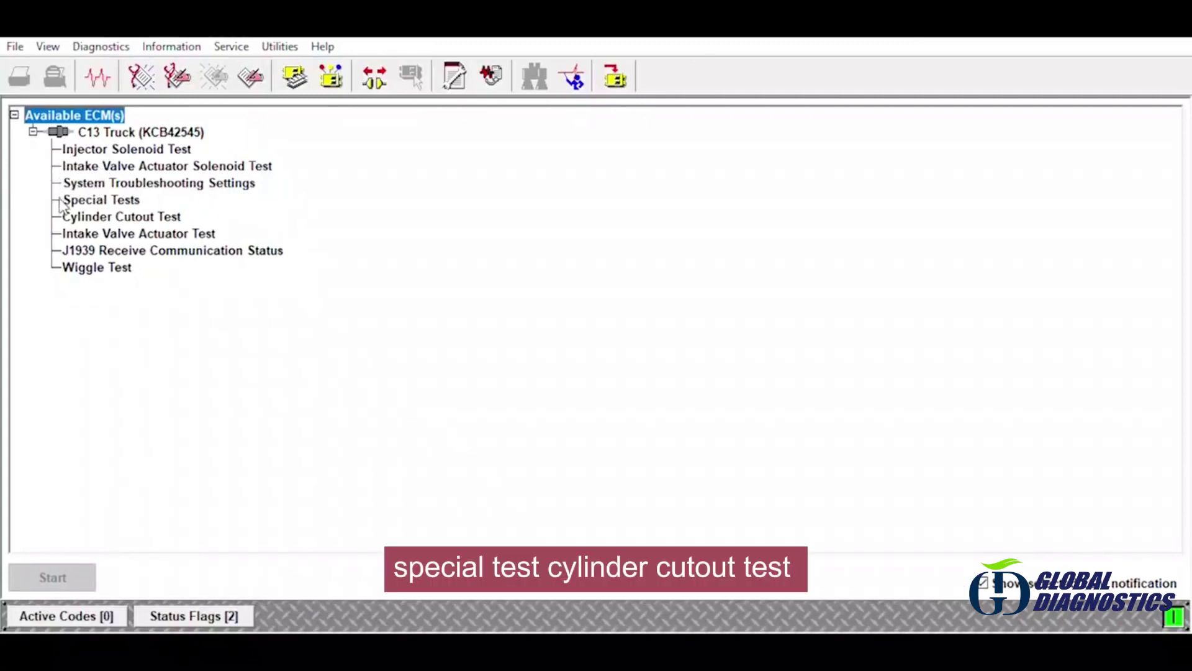
double_click(101, 215)
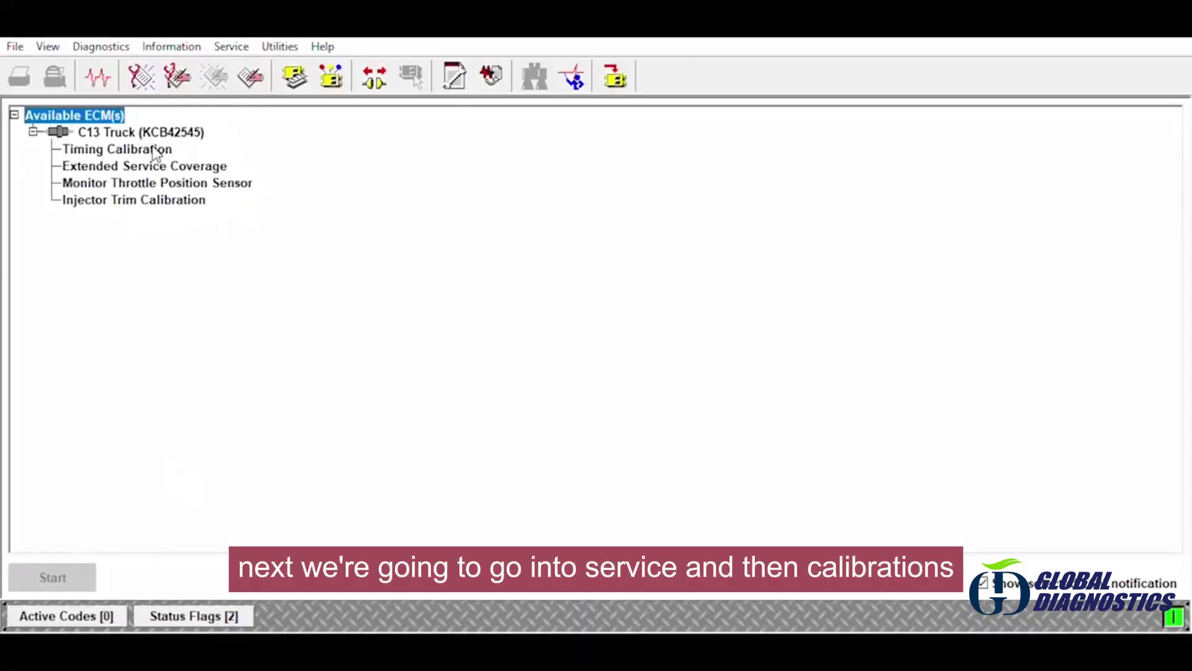
double_click(138, 198)
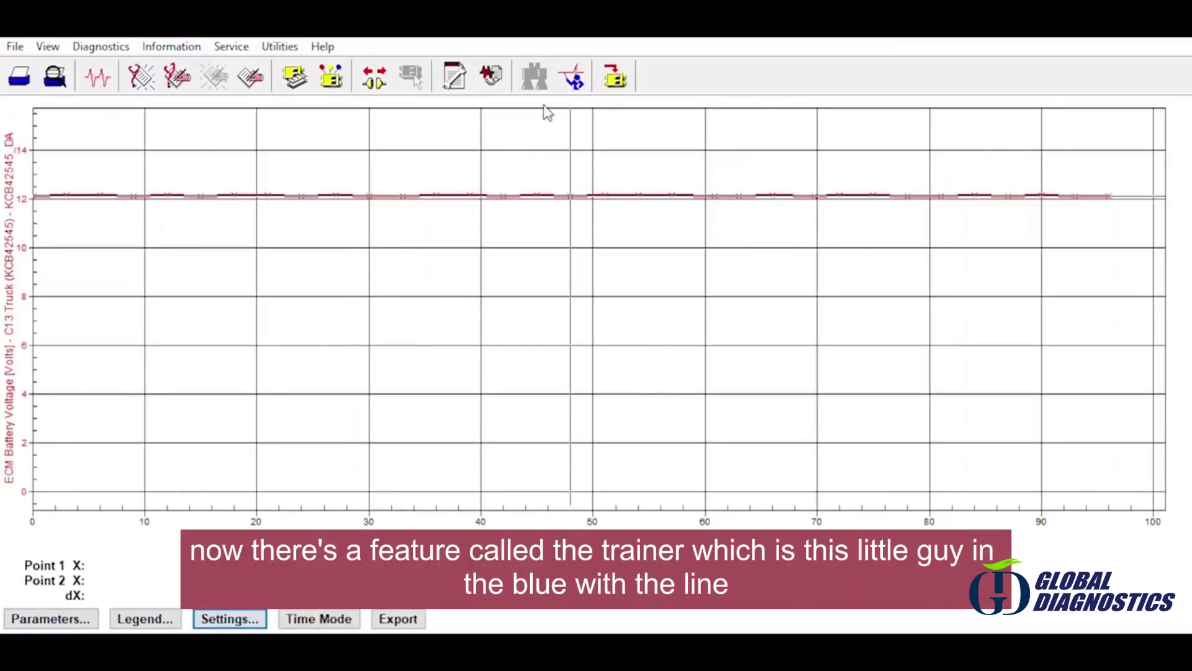
Step: Switch to the trainer's simulated C15 Truck and start the default 4-Cylinder Cutout Test, accepting its test conditions
click(572, 78)
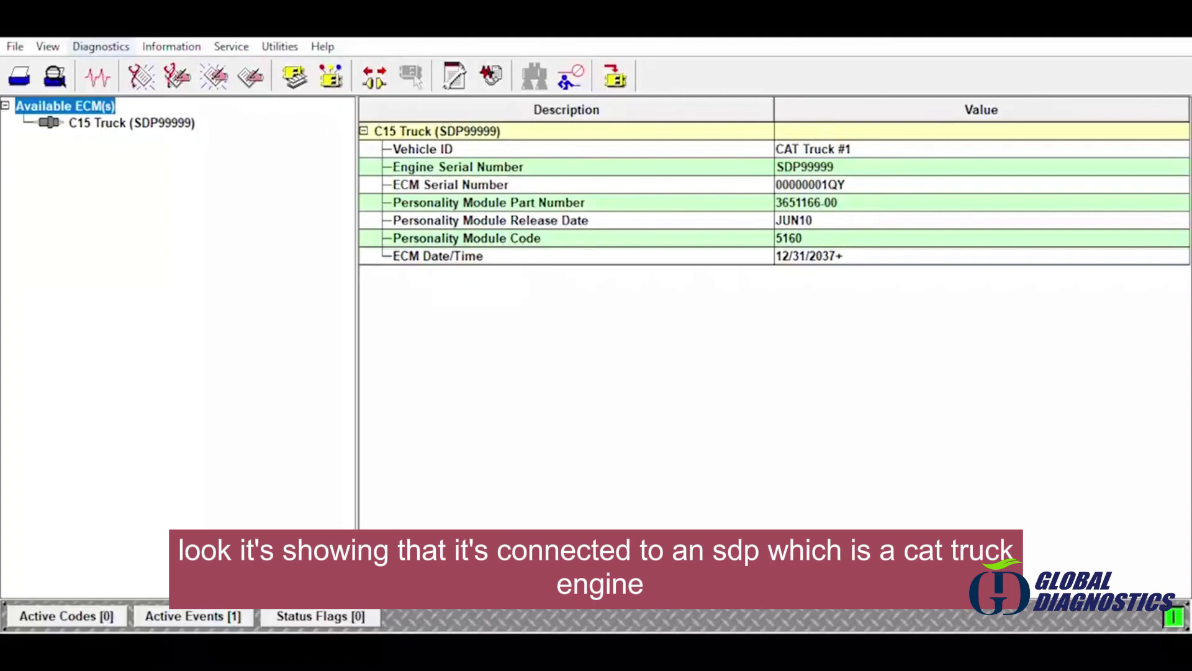
click(98, 80)
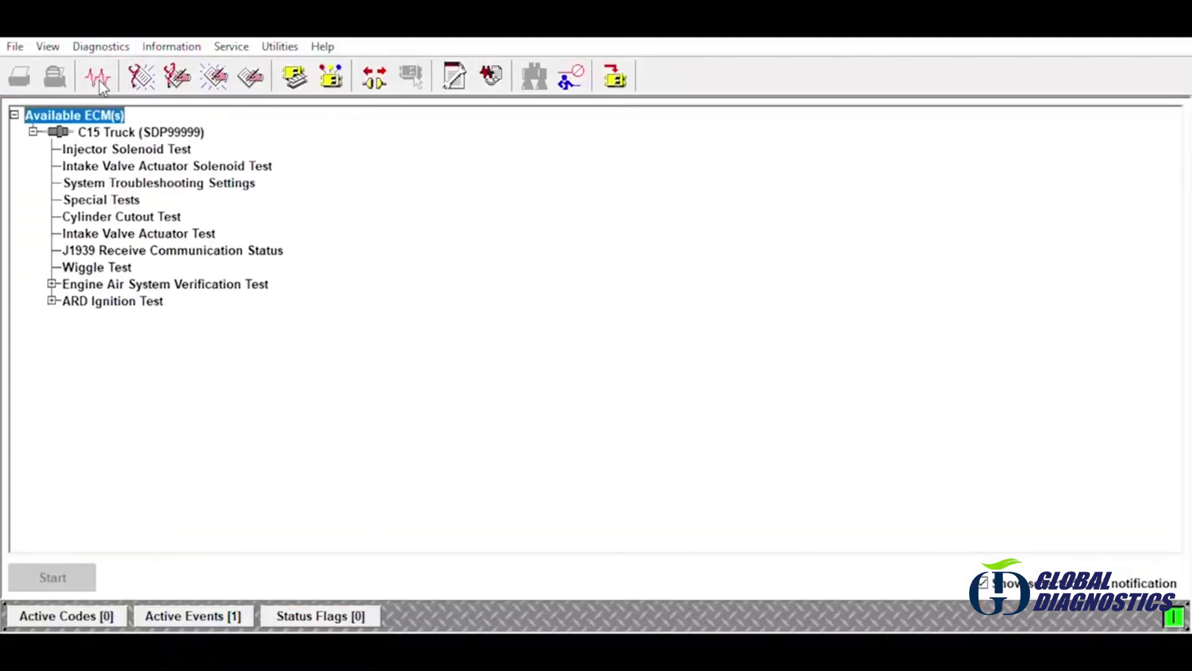
double_click(128, 216)
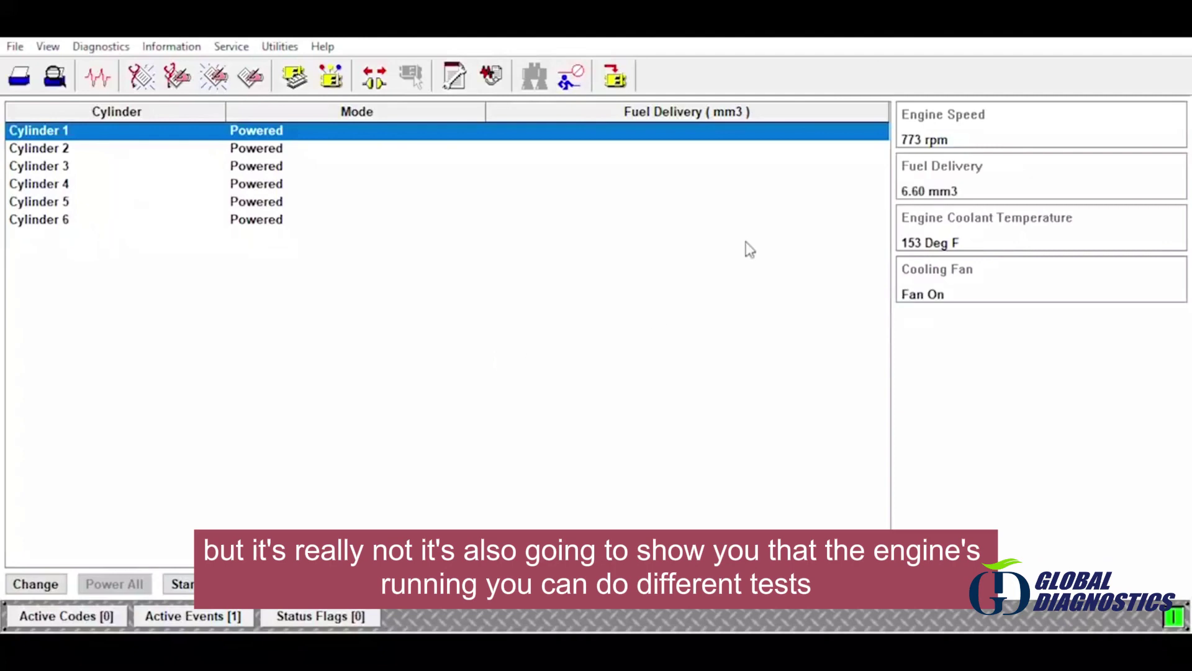
click(196, 580)
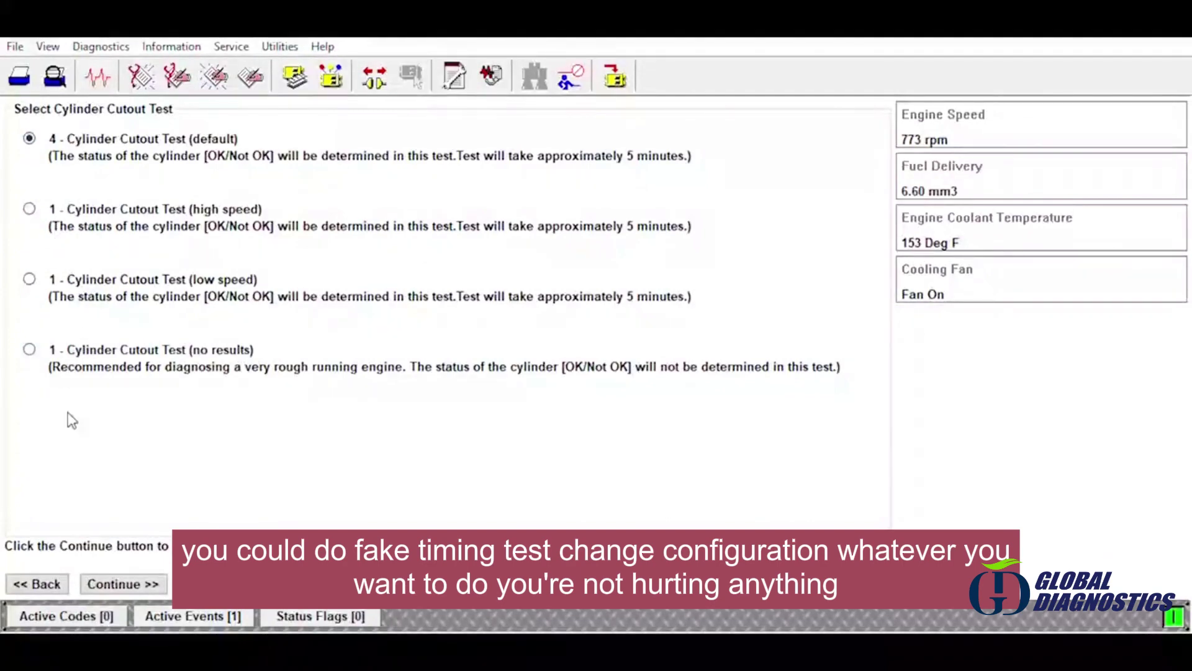
key(Return)
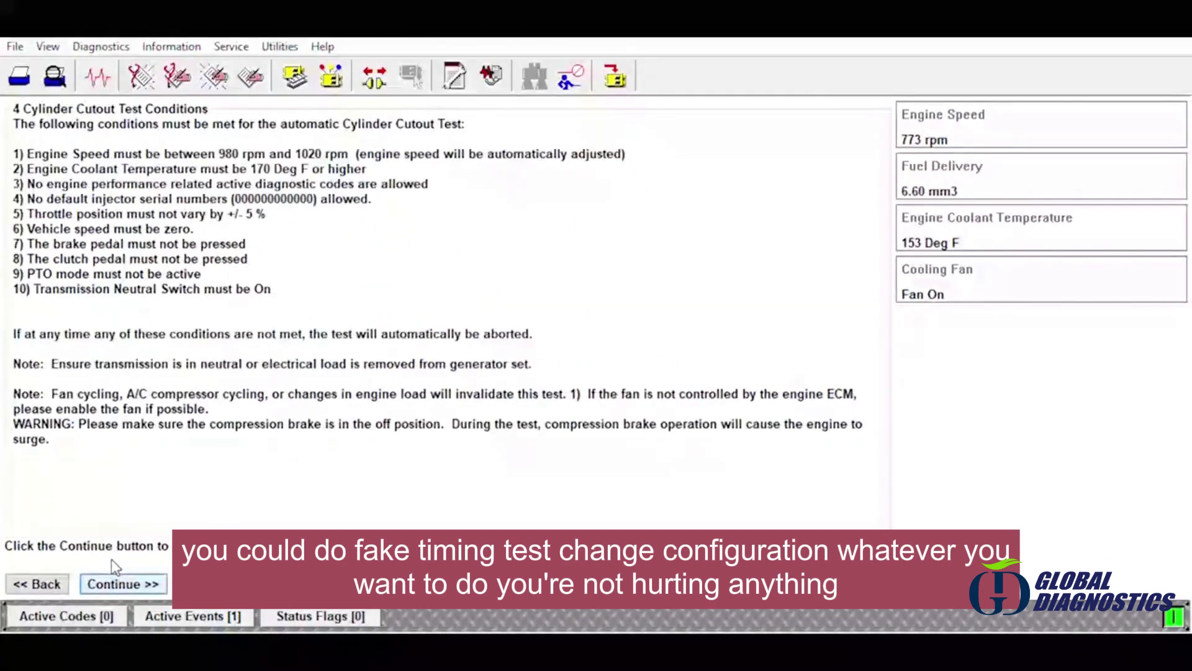
key(Return)
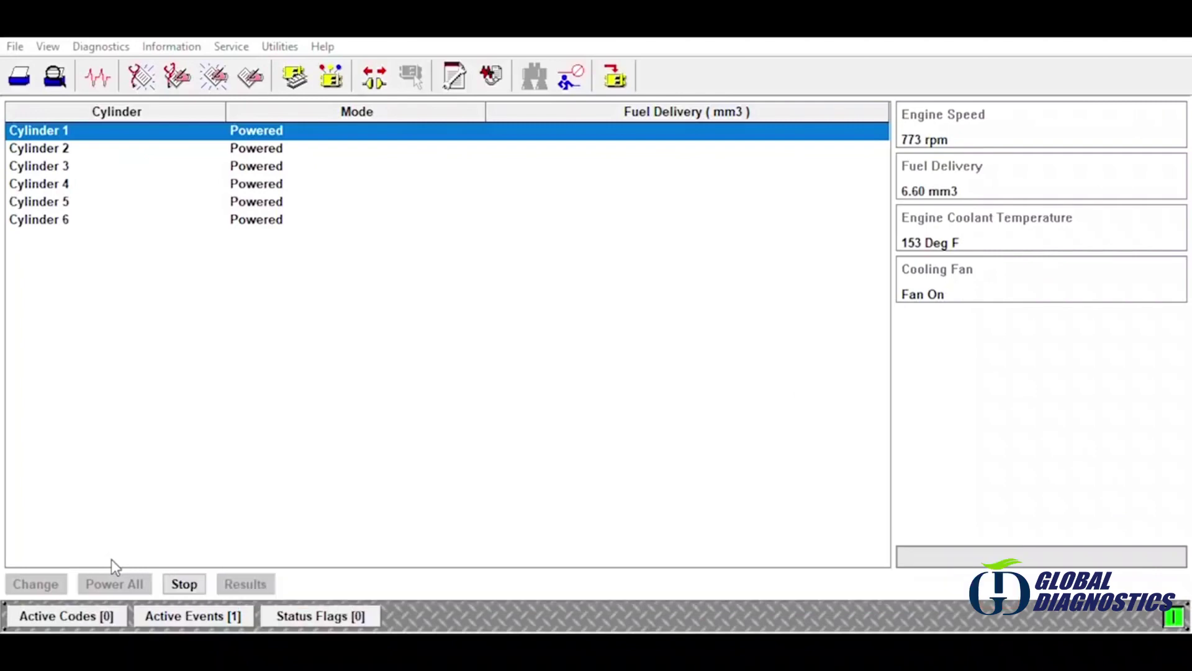